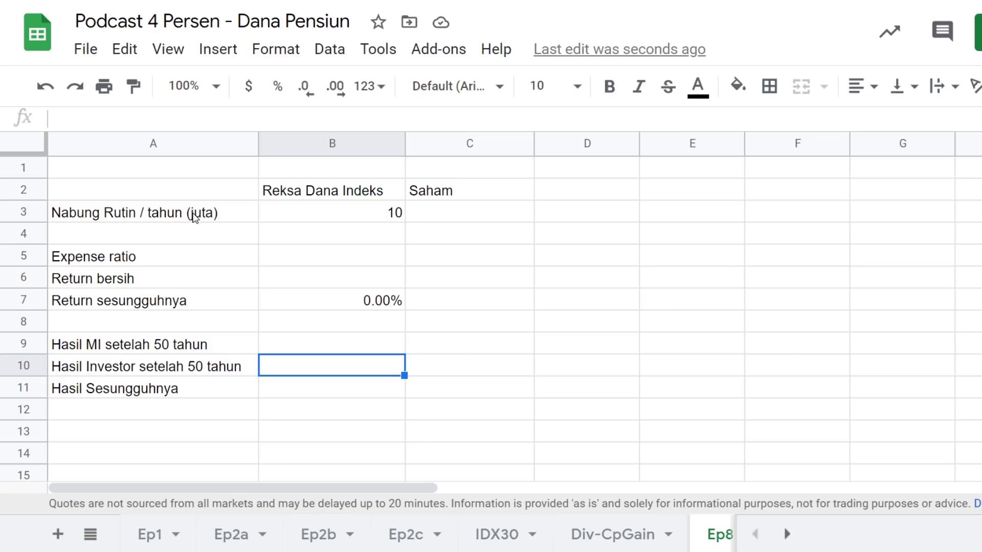
# Enter a Return bersih of 12% and an Expense ratio of 2% for Reksa Dana Indeks, and inspect its Return sesungguhnya formula
pyautogui.click(370, 283)
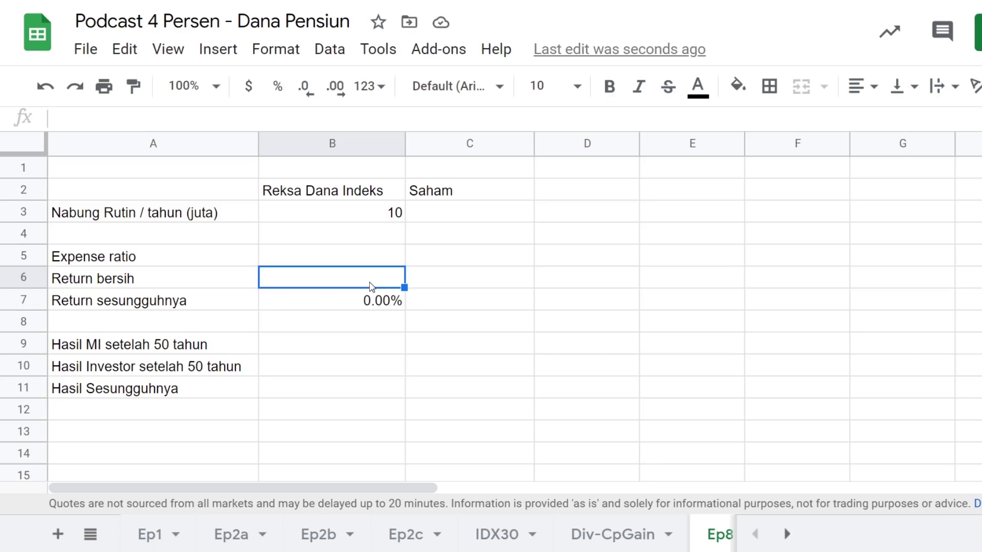
pyautogui.write('12')
pyautogui.press('Return')
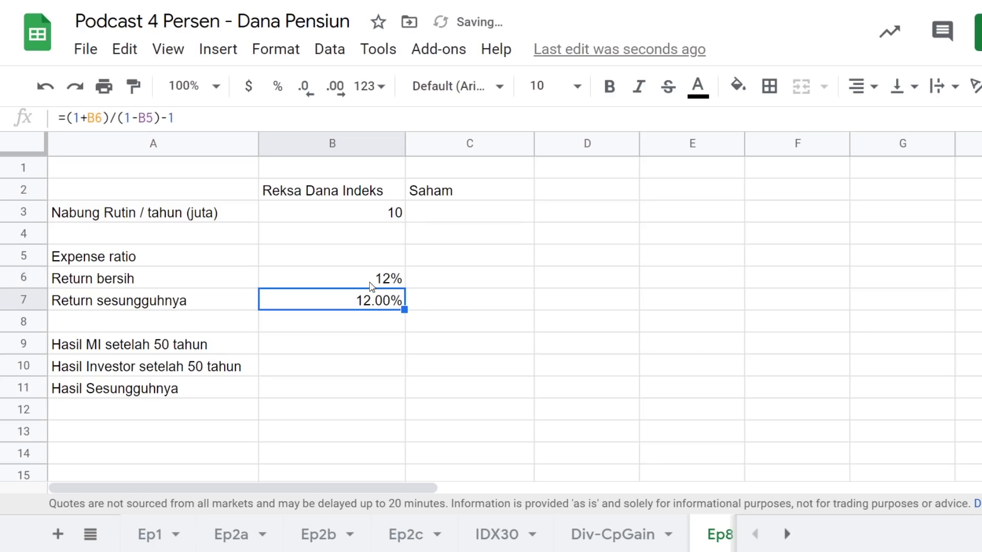
pyautogui.press('Up')
pyautogui.press('Up')
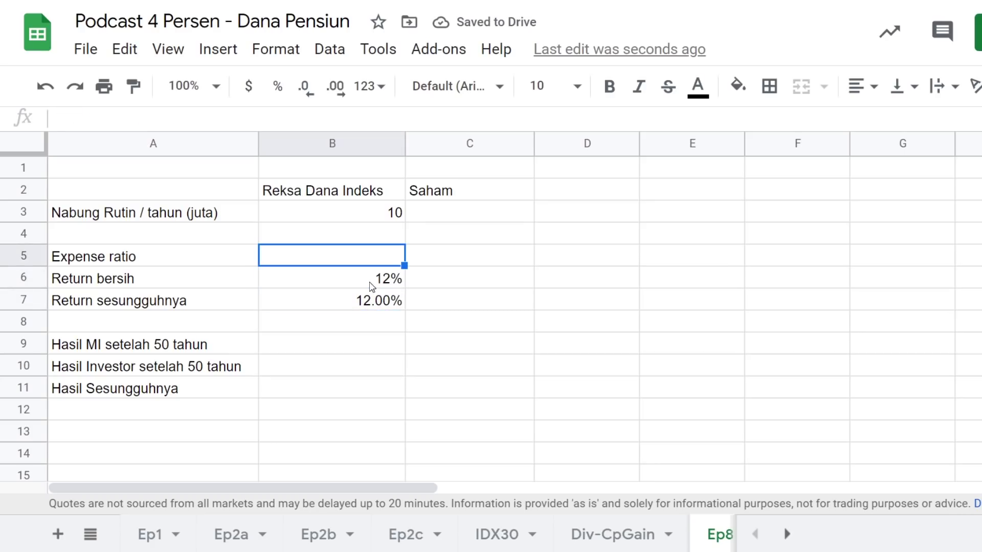
pyautogui.write('2')
pyautogui.press('Return')
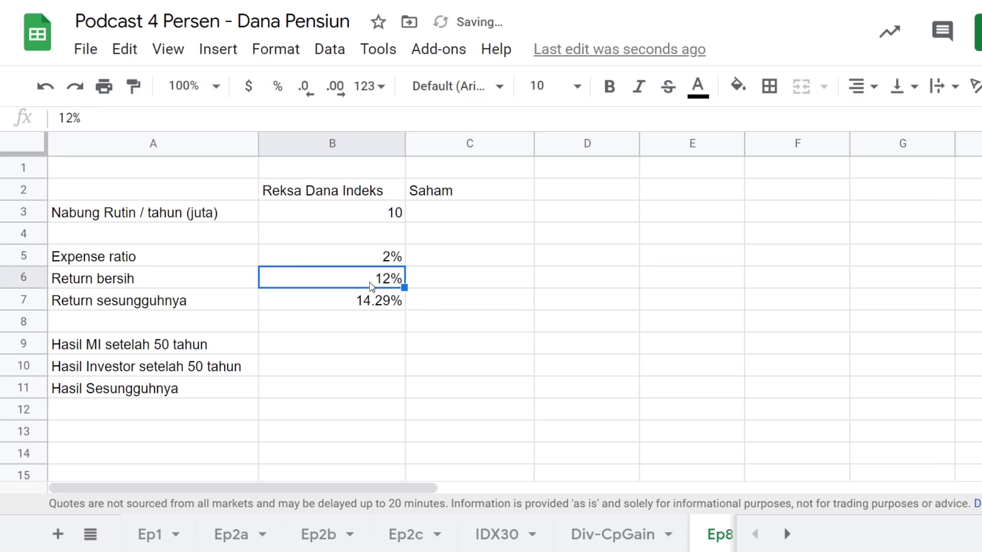
pyautogui.press('Down')
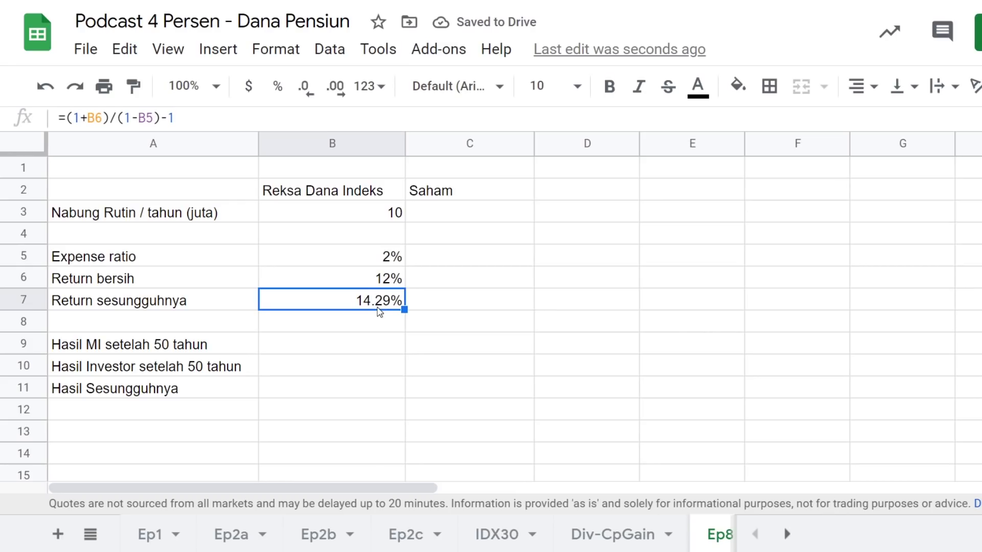
pyautogui.doubleClick(379, 307)
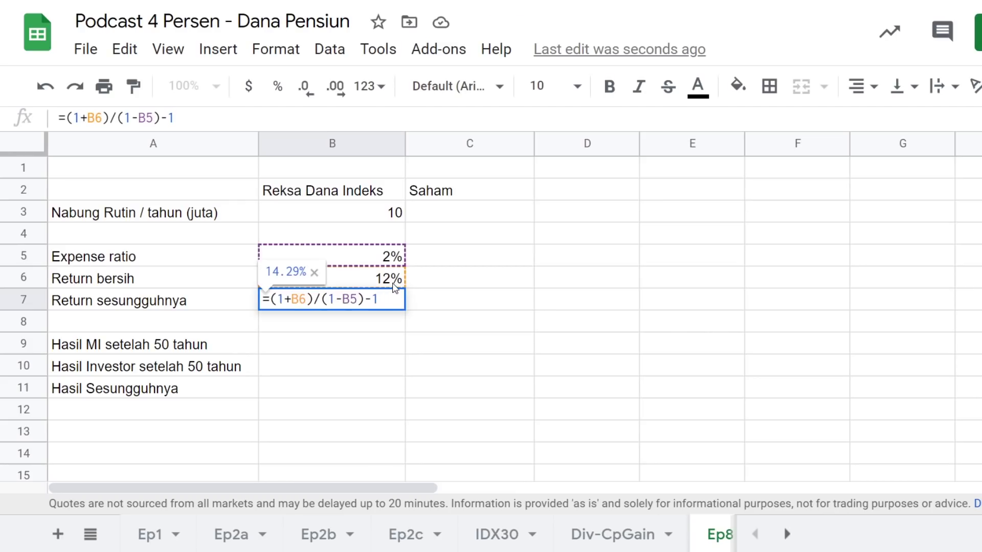
pyautogui.press('Escape')
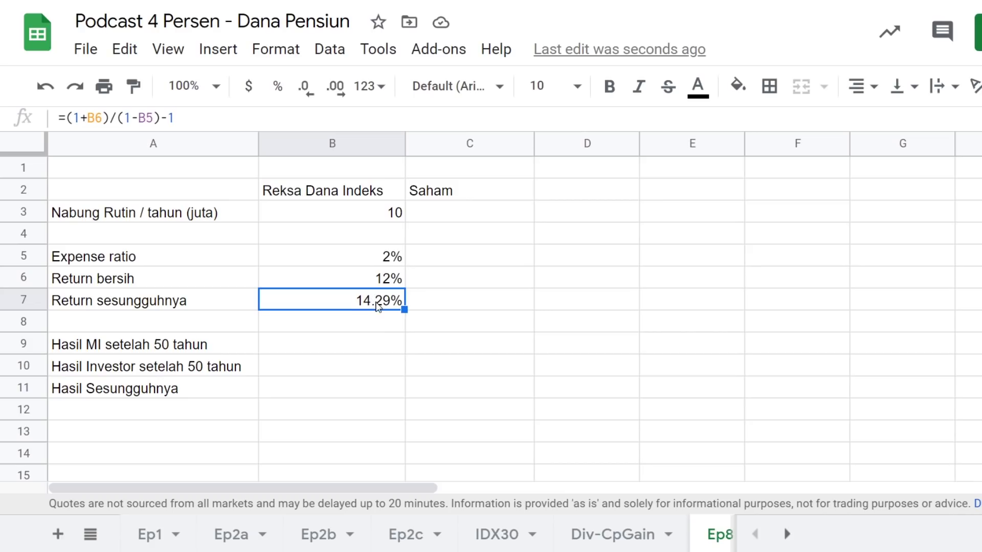
# Calculate Hasil Sesungguhnya for Reksa Dana Indeks in B11 with the formula =fv(B7,50,B3)*-1
pyautogui.click(333, 389)
pyautogui.write('=fv(')
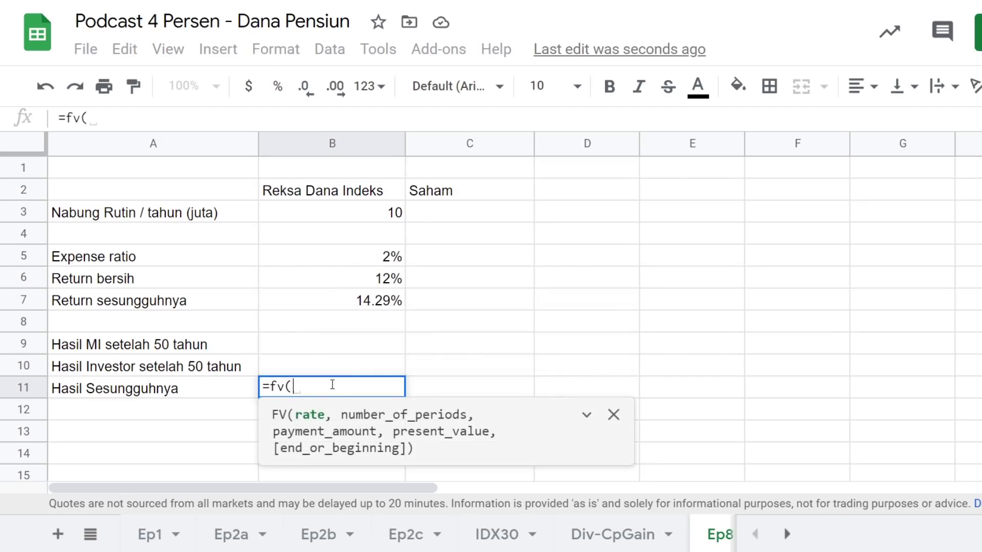
pyautogui.click(352, 306)
pyautogui.write(', ')
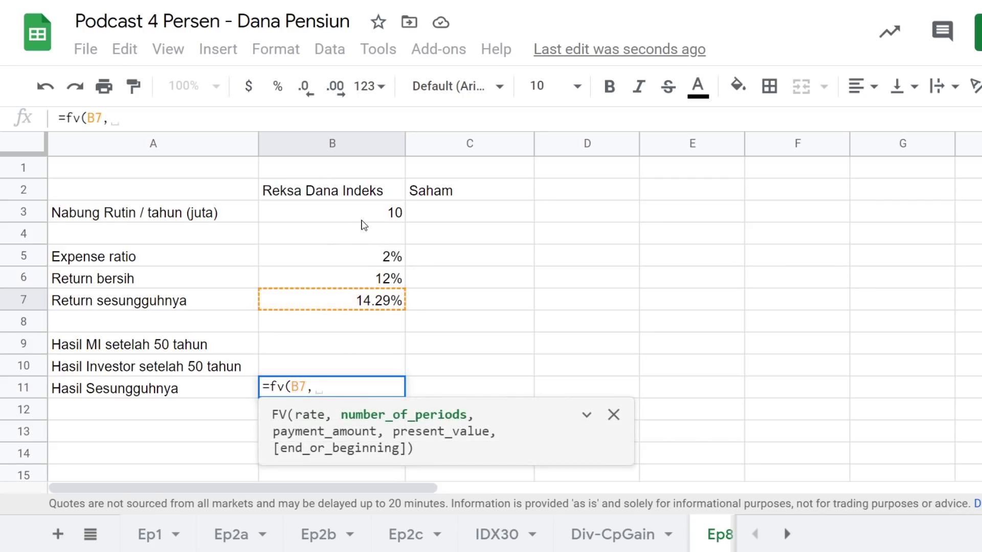
pyautogui.write('50,')
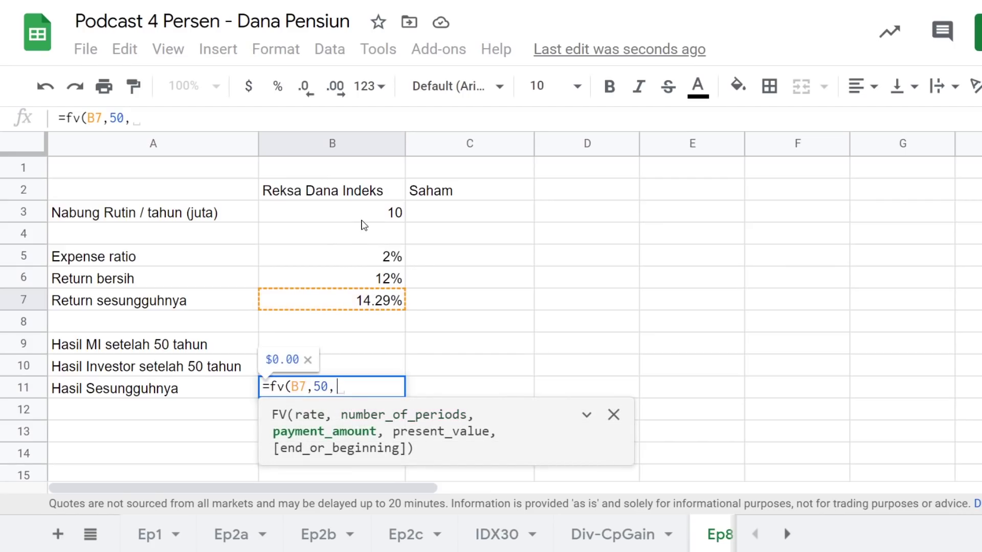
pyautogui.click(362, 220)
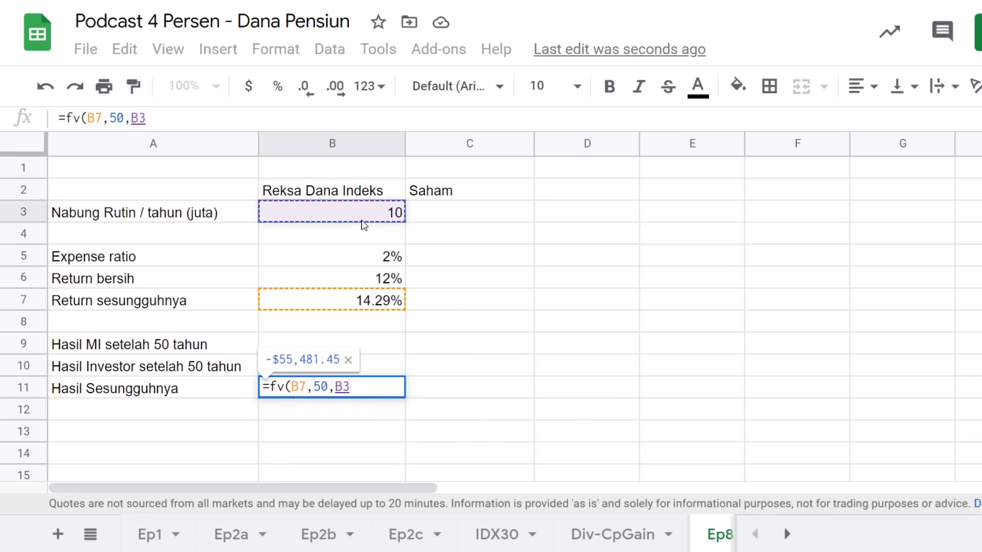
pyautogui.write(')*-1')
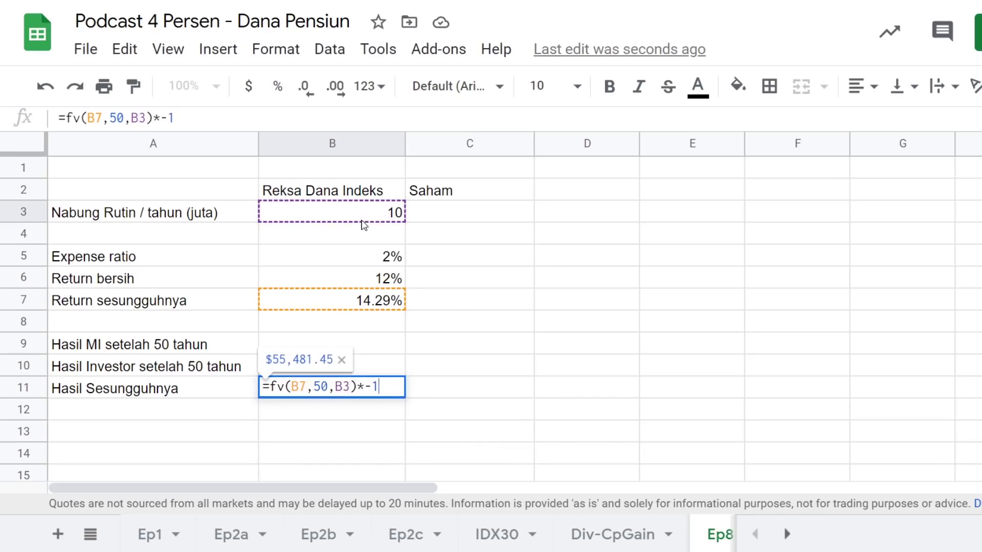
pyautogui.press('Return')
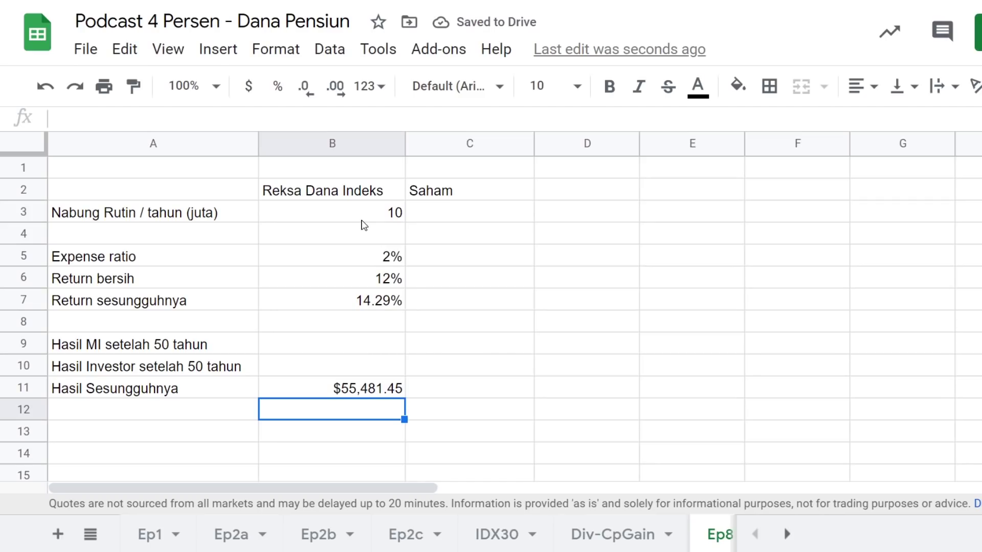
# Calculate Hasil Investor setelah 50 tahun for Reksa Dana Indeks in B10 with =fv(B6,50,B3,0)*-1
pyautogui.press('Up')
pyautogui.press('Up')
pyautogui.write('=fv(')
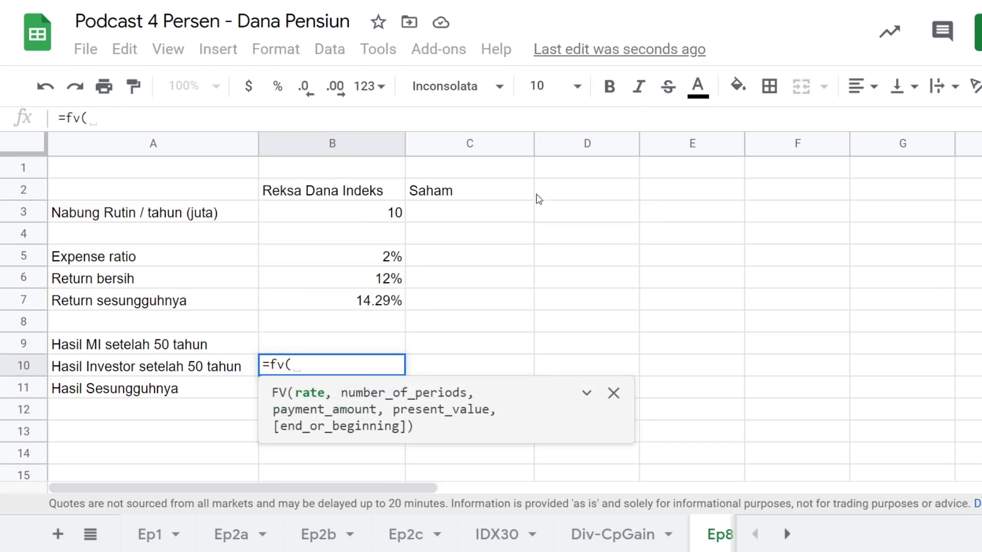
pyautogui.click(357, 279)
pyautogui.write(',50')
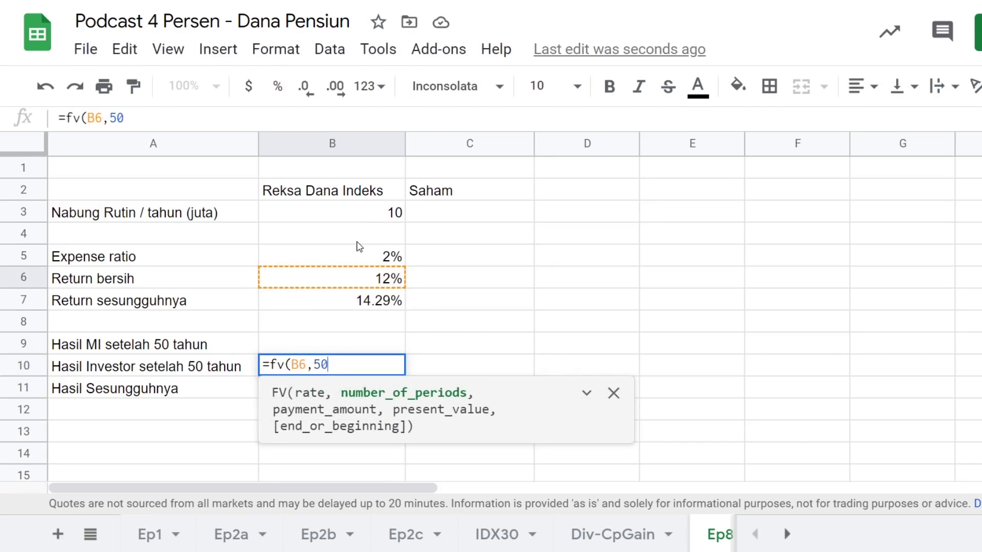
pyautogui.write(',')
pyautogui.click(360, 219)
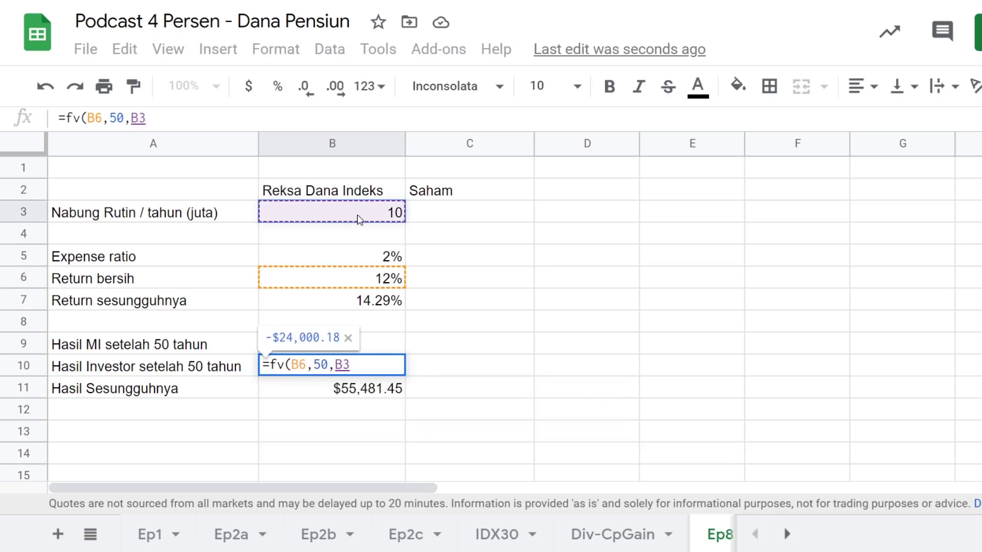
pyautogui.write(',0)*')
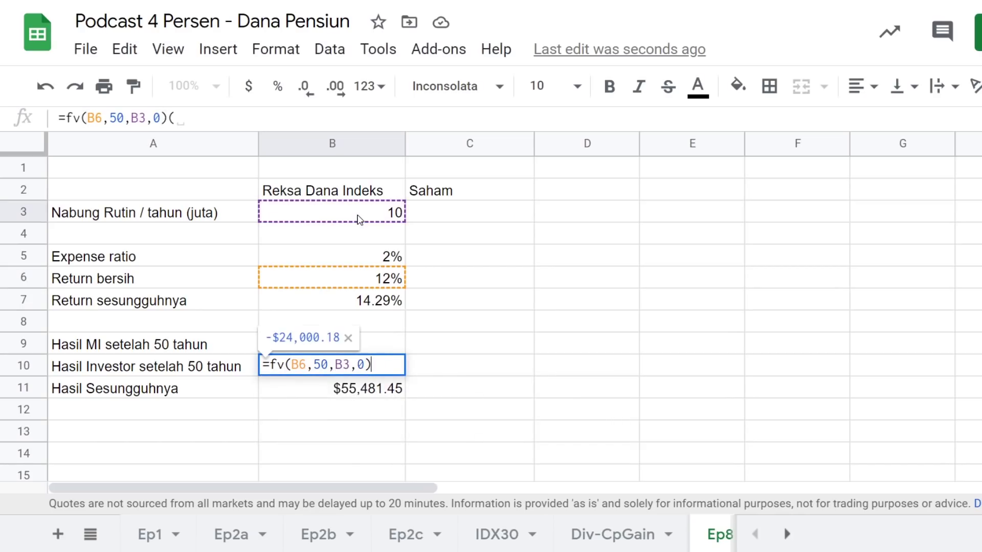
pyautogui.write('-1')
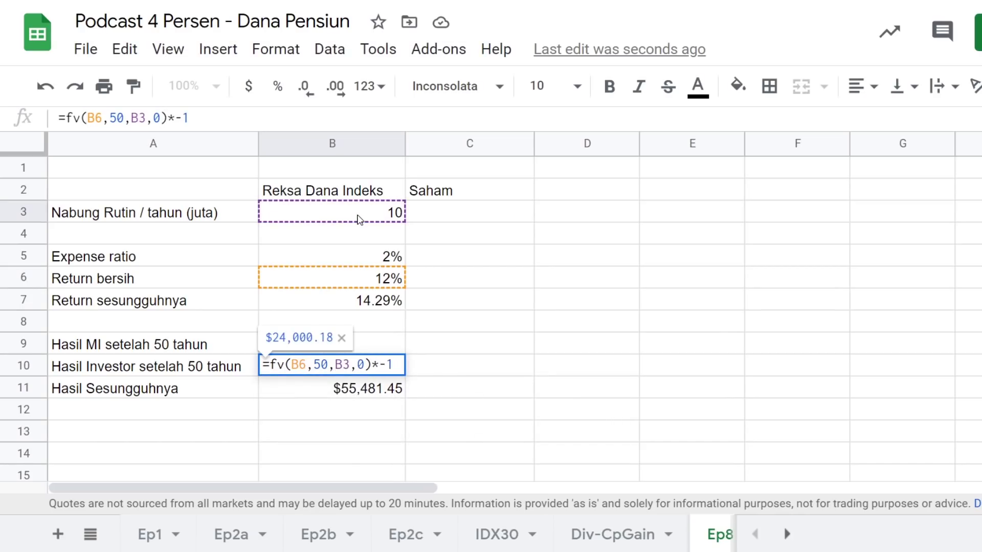
pyautogui.press('Return')
# Calculate Hasil MI setelah 50 tahun in B9 as the actual result minus the investor's result, =B11-B10
pyautogui.press('Up')
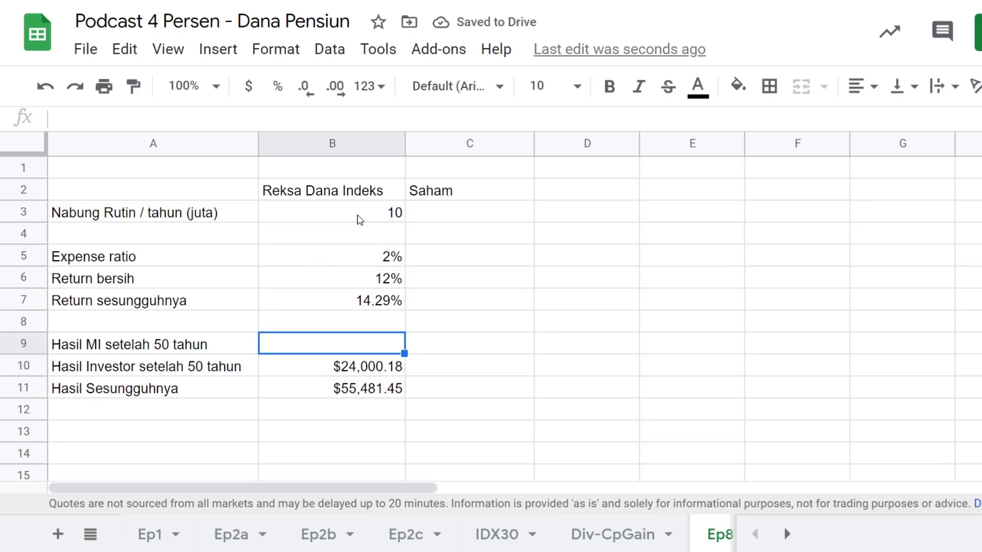
pyautogui.write('=')
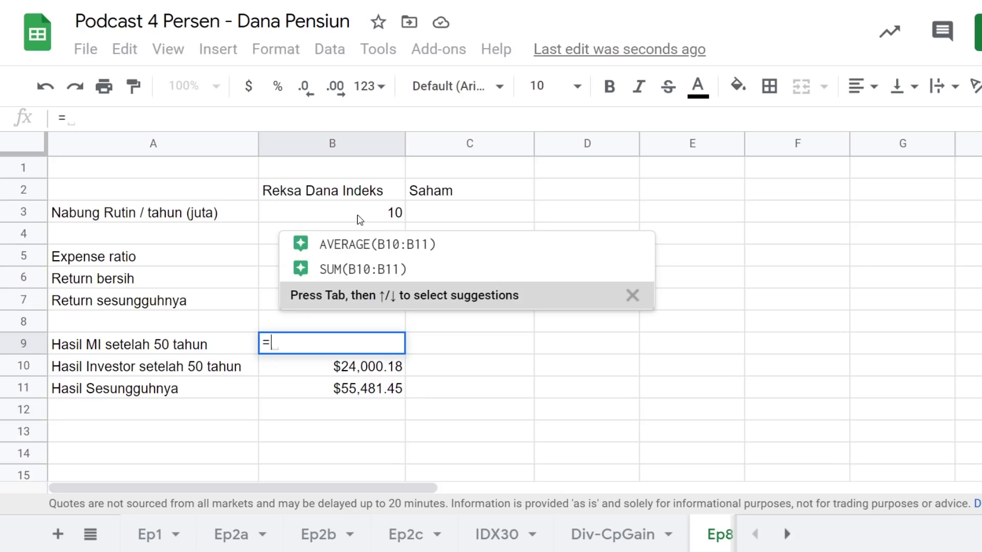
pyautogui.click(367, 390)
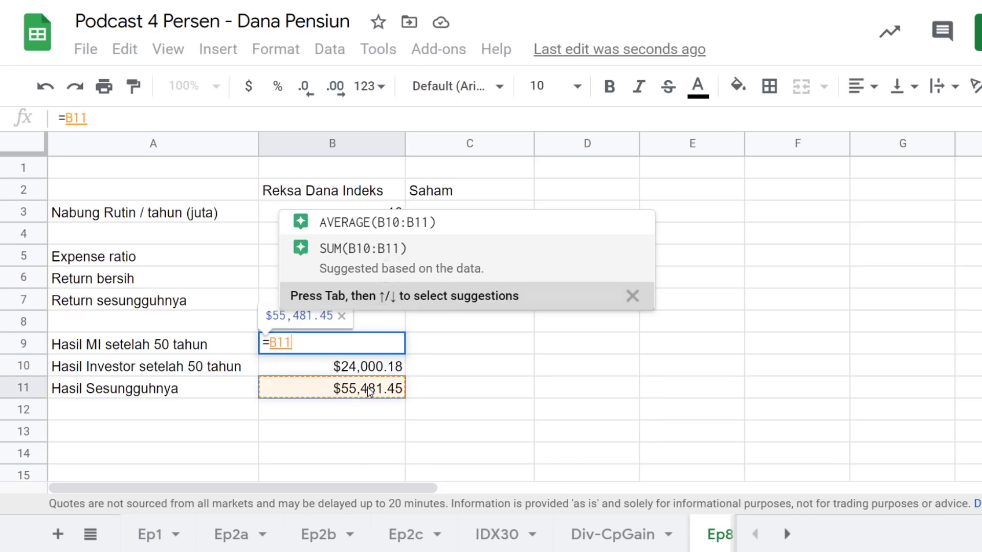
pyautogui.write('-')
pyautogui.press('Up')
pyautogui.press('Down')
pyautogui.press('Down')
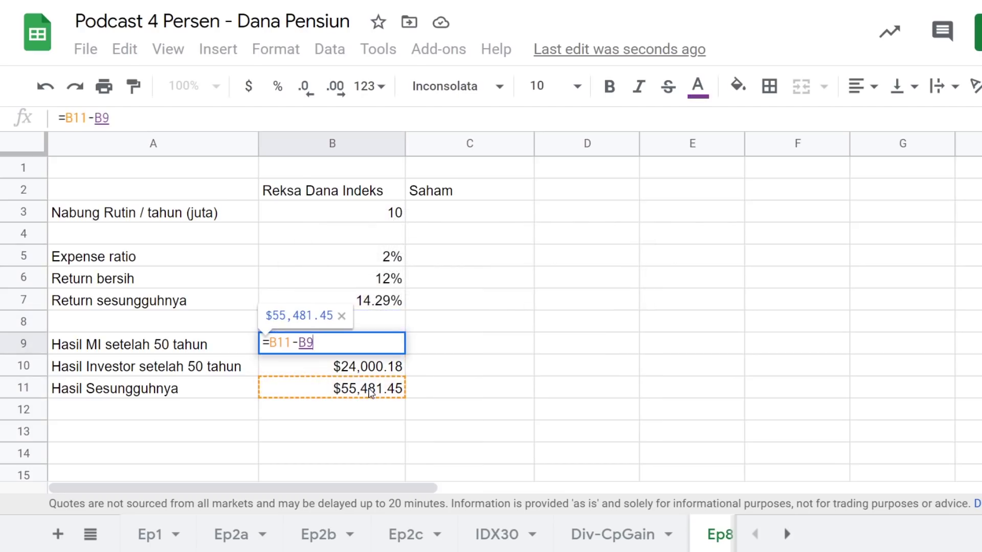
pyautogui.press('Return')
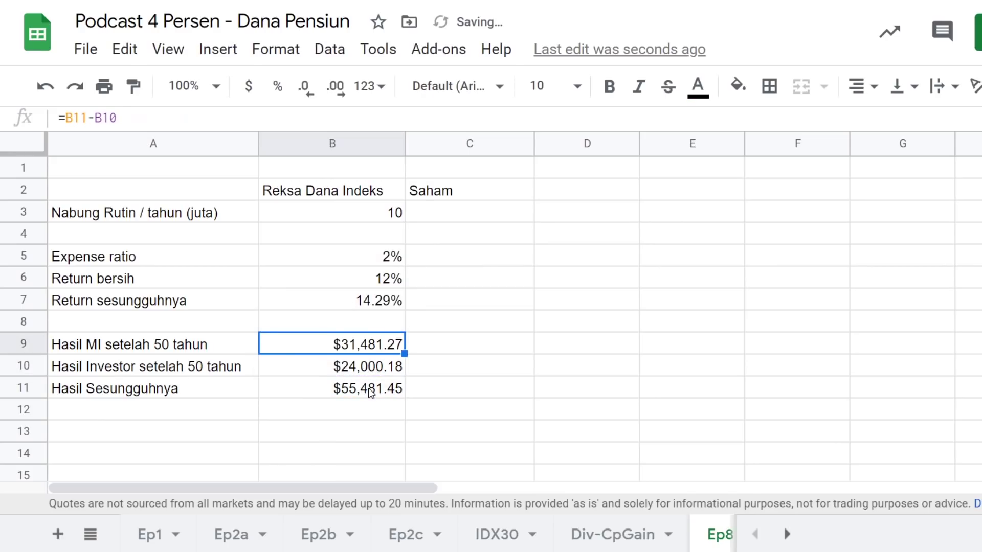
# Make the Hasil Investor setelah 50 tahun amount for Reksa Dana Indeks in B10 bold
pyautogui.click(452, 347)
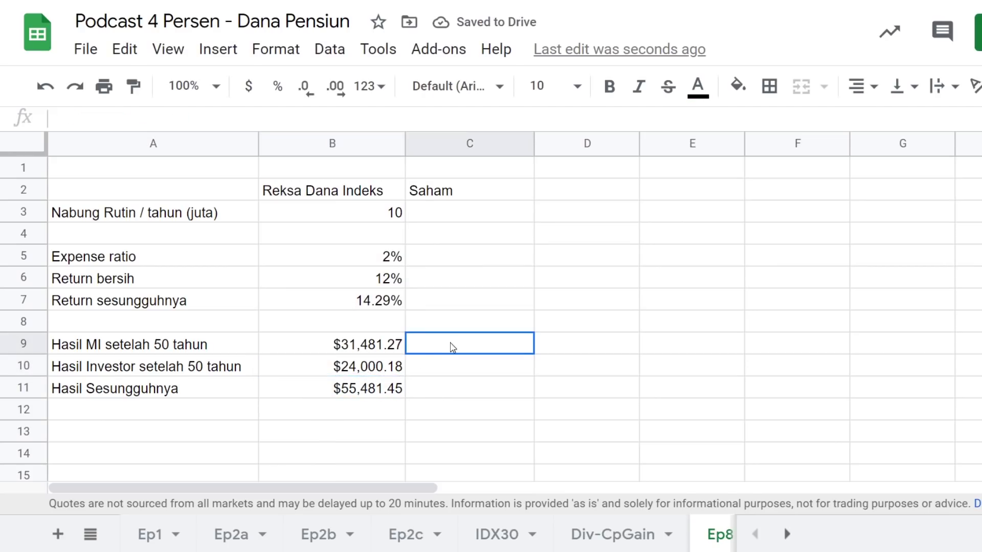
pyautogui.click(202, 351)
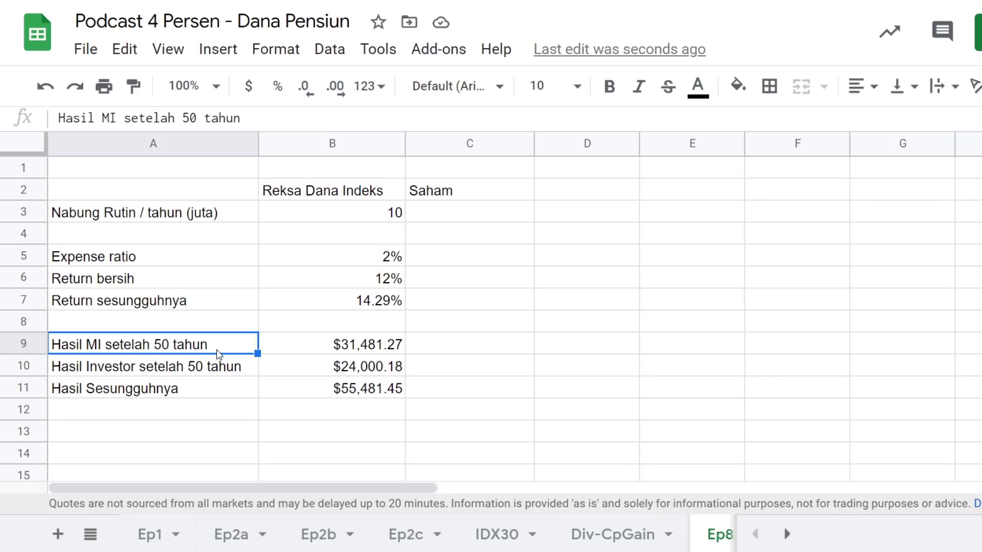
pyautogui.click(358, 352)
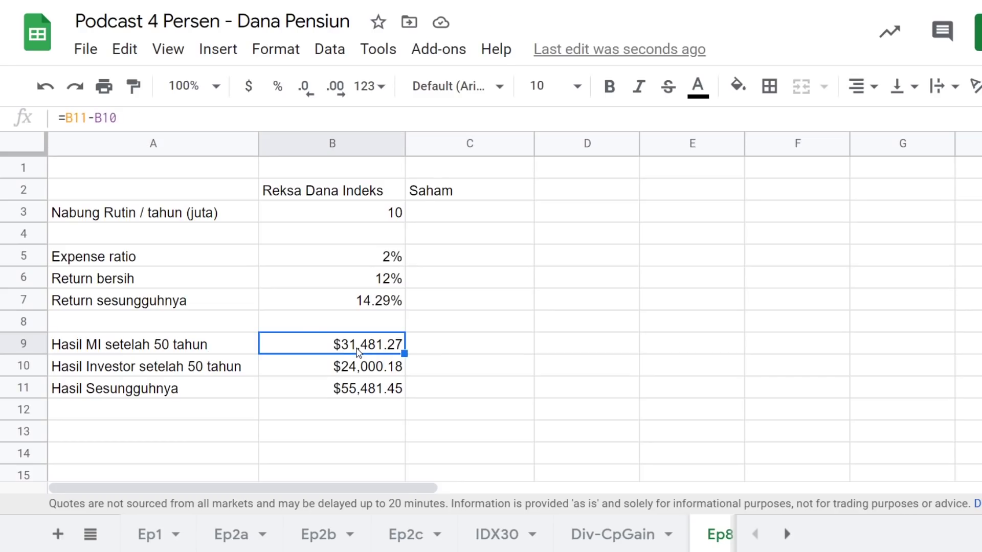
pyautogui.click(354, 366)
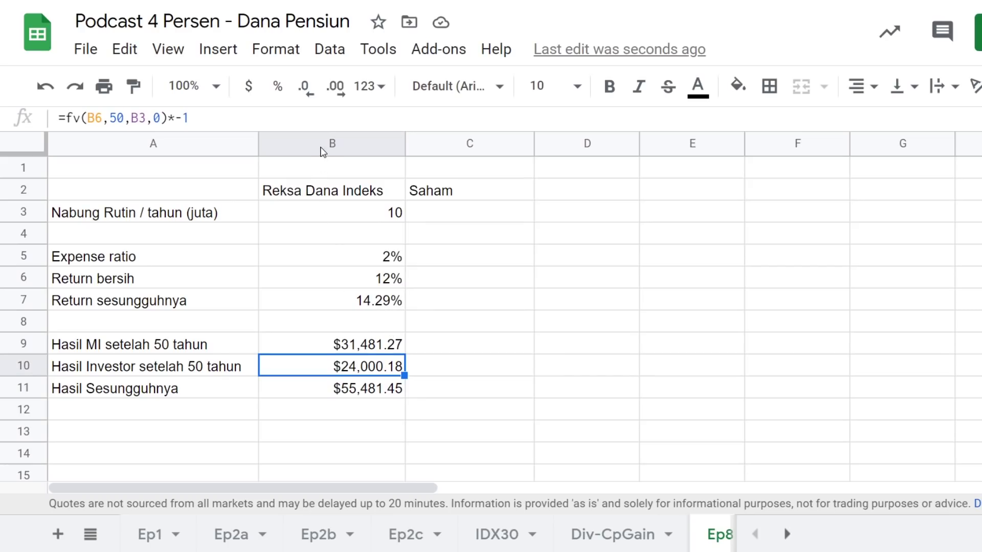
pyautogui.hotkey('ctrl', 'b')
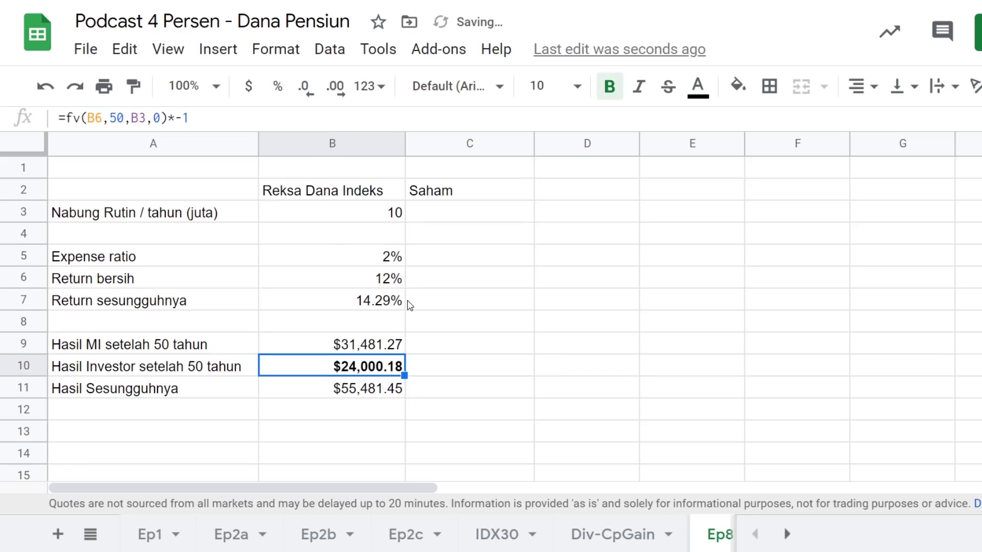
# Fill the Saham column with yearly savings of 10, an Expense ratio of 0% and a Return bersih of 12%
pyautogui.click(458, 221)
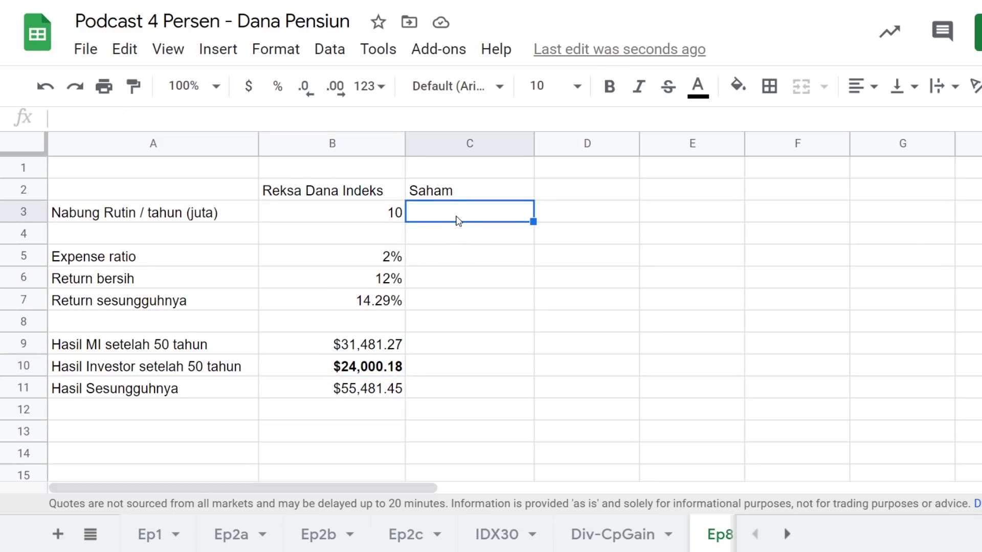
pyautogui.write('10')
pyautogui.press('Return')
pyautogui.press('Return')
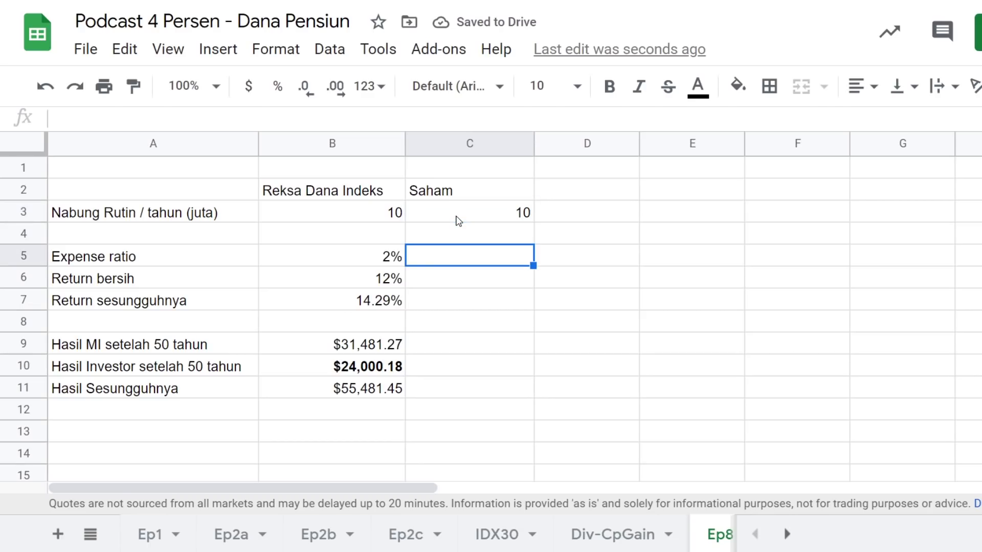
pyautogui.write('0%')
pyautogui.press('Return')
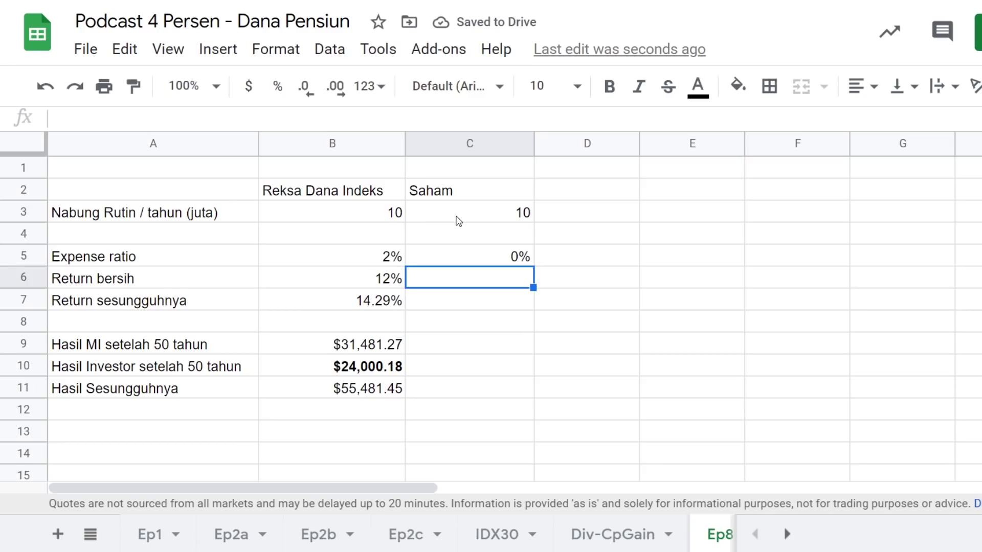
pyautogui.write('12')
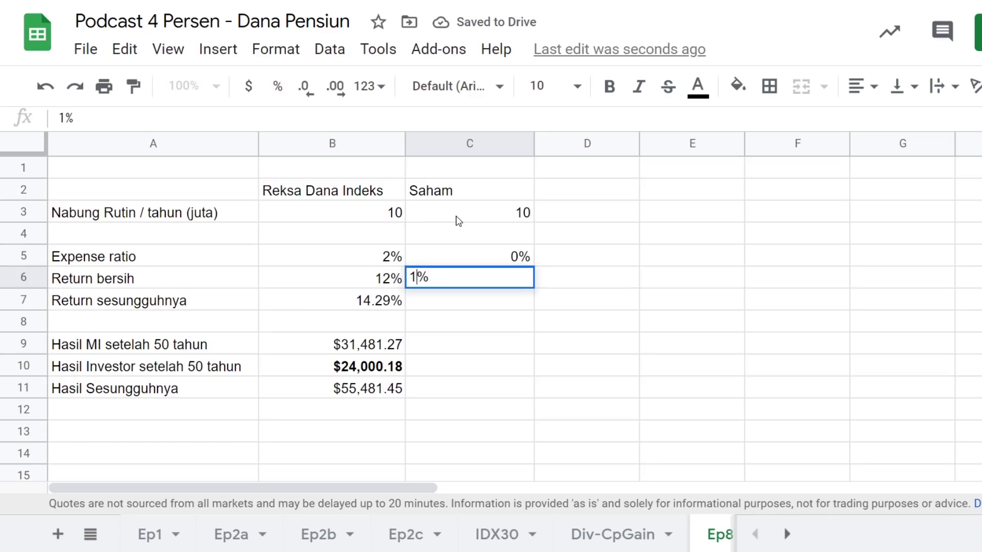
pyautogui.press('Return')
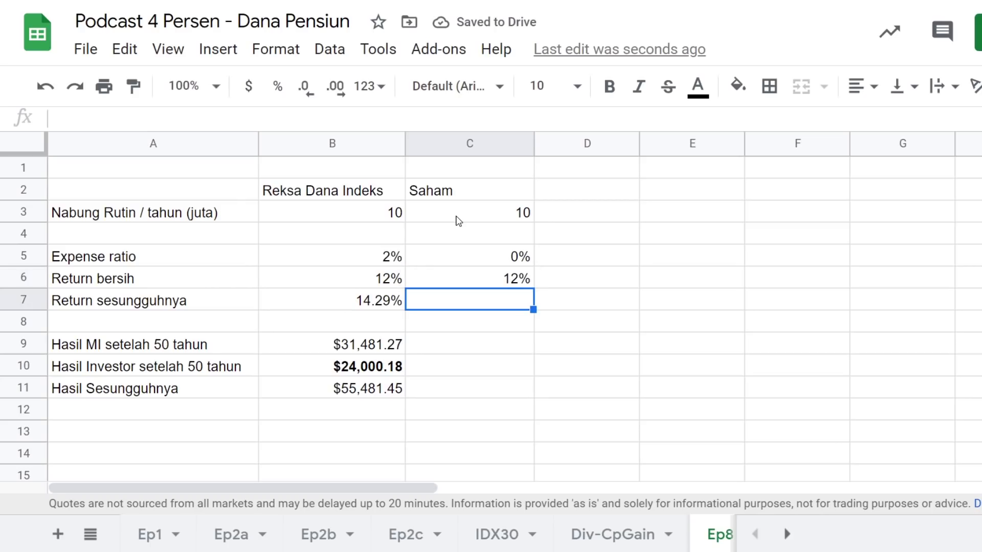
# Copy the Return sesungguhnya formula from the Reksa Dana Indeks column (B7) to the Saham column (C7)
pyautogui.press('Left')
pyautogui.hotkey('ctrl', 'c')
pyautogui.press('Right')
pyautogui.hotkey('ctrl', 'v')
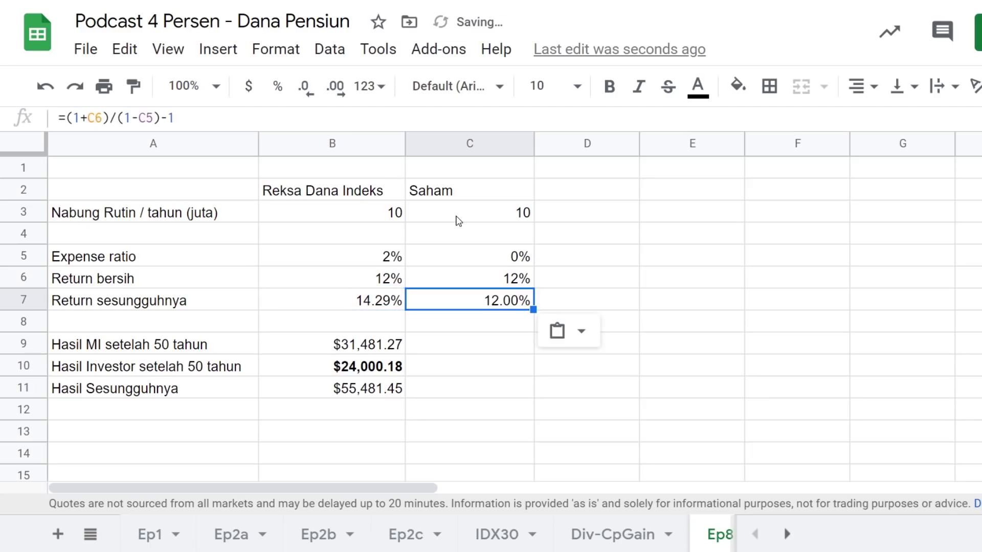
# Copy the three result formulas of the Reksa Dana Indeks column (B9:B11) to the Saham column (C9:C11)
pyautogui.click(443, 357)
pyautogui.moveTo(339, 350); pyautogui.dragTo(346, 390)
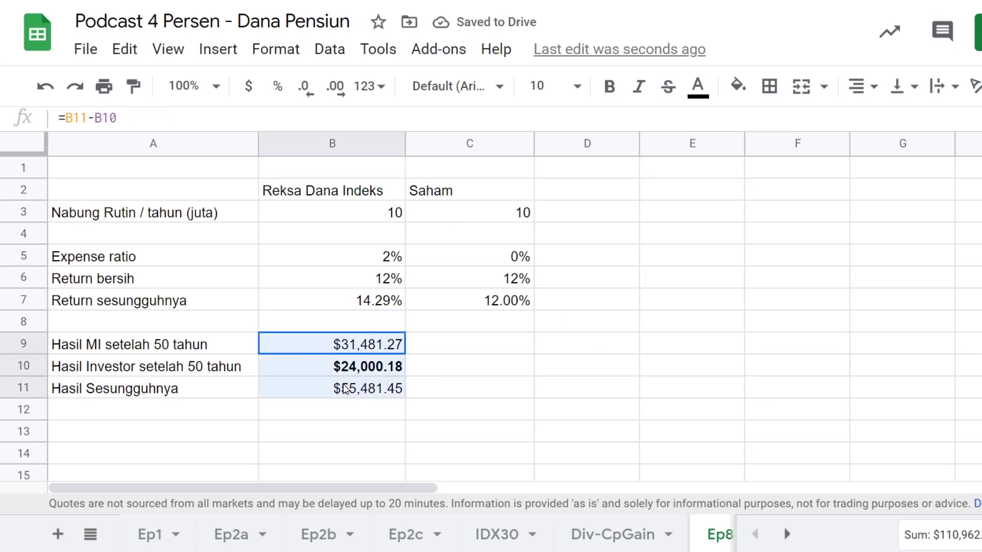
pyautogui.hotkey('ctrl', 'c')
pyautogui.click(519, 353)
pyautogui.hotkey('ctrl', 'v')
pyautogui.click(601, 349)
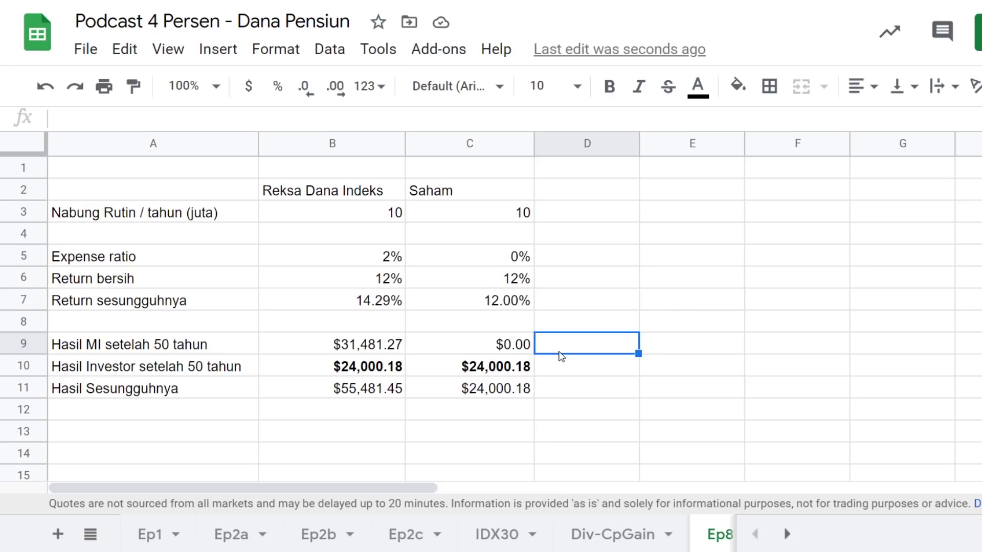
# Set the Return bersih of the Saham column in C6 to 10%
pyautogui.press('Up')
pyautogui.press('Up')
pyautogui.press('Up')
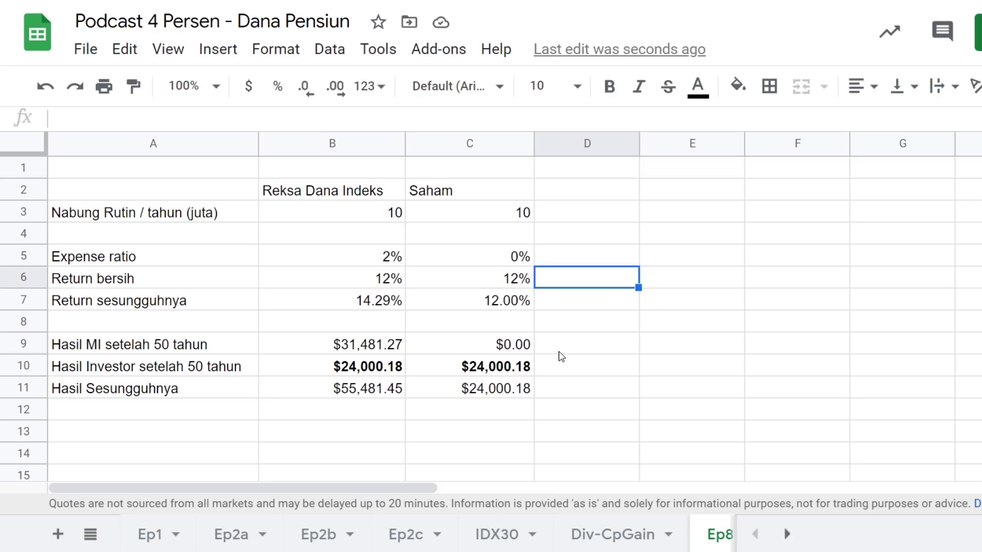
pyautogui.press('Left')
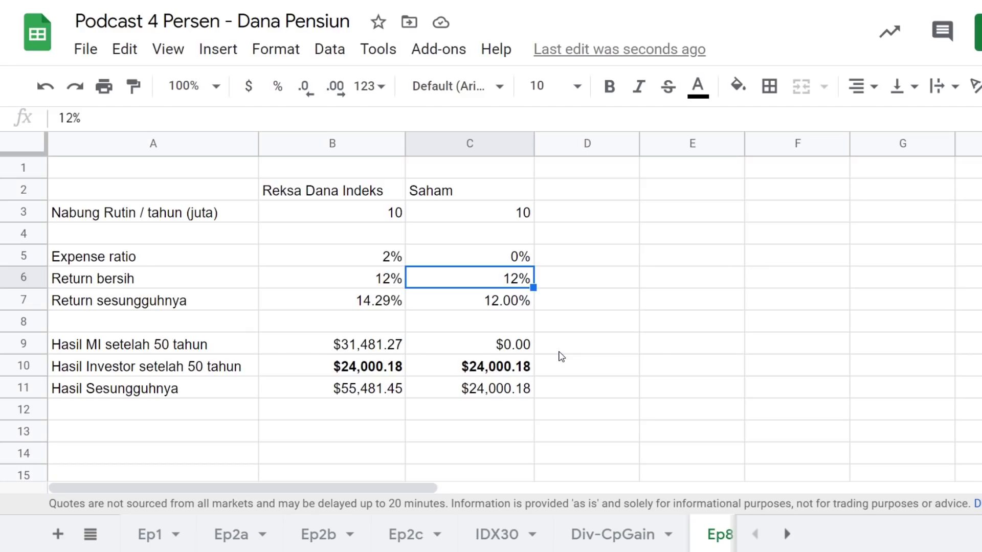
pyautogui.write('4')
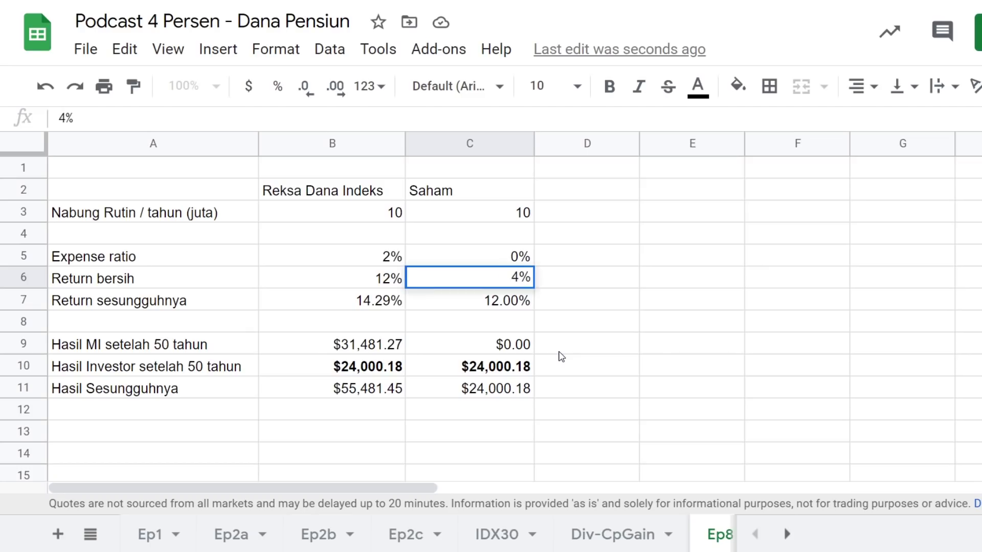
pyautogui.press('BackSpace')
pyautogui.write('10')
pyautogui.press('Return')
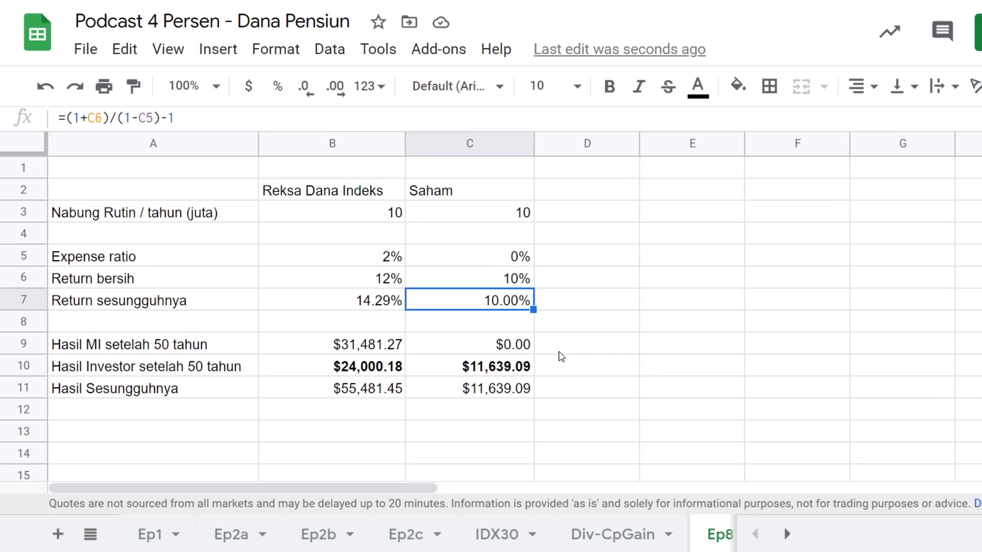
# Link the Saham Return bersih in C6 to the Return sesungguhnya of Reksa Dana Indeks with =B7, and check the investor's result in C10
pyautogui.press('Up')
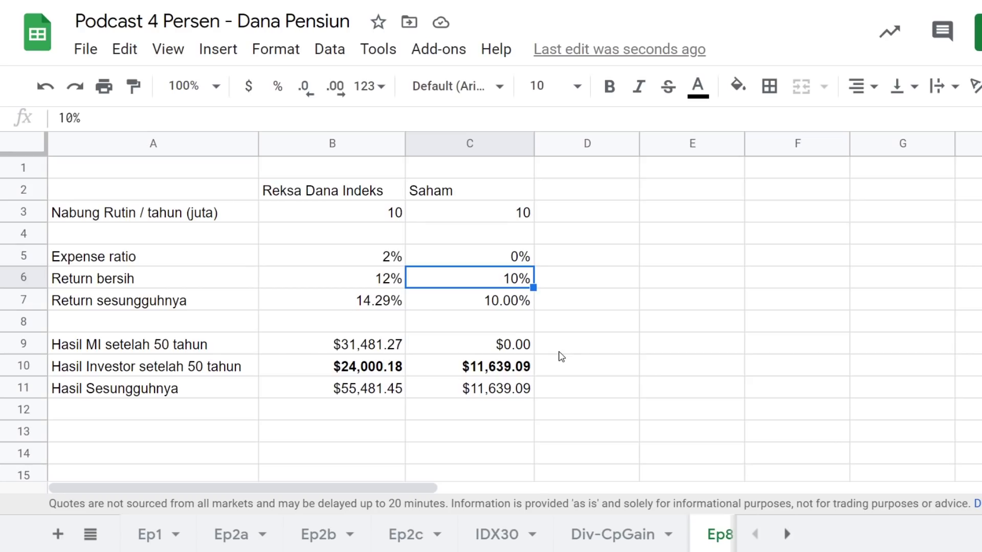
pyautogui.write('14')
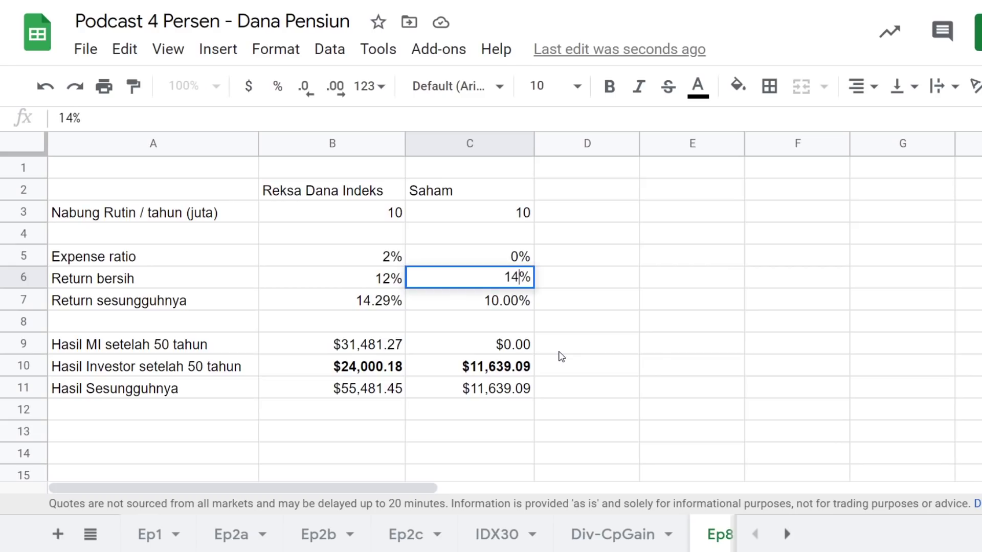
pyautogui.press('Escape')
pyautogui.write('=')
pyautogui.press('Left')
pyautogui.press('Down')
pyautogui.press('Return')
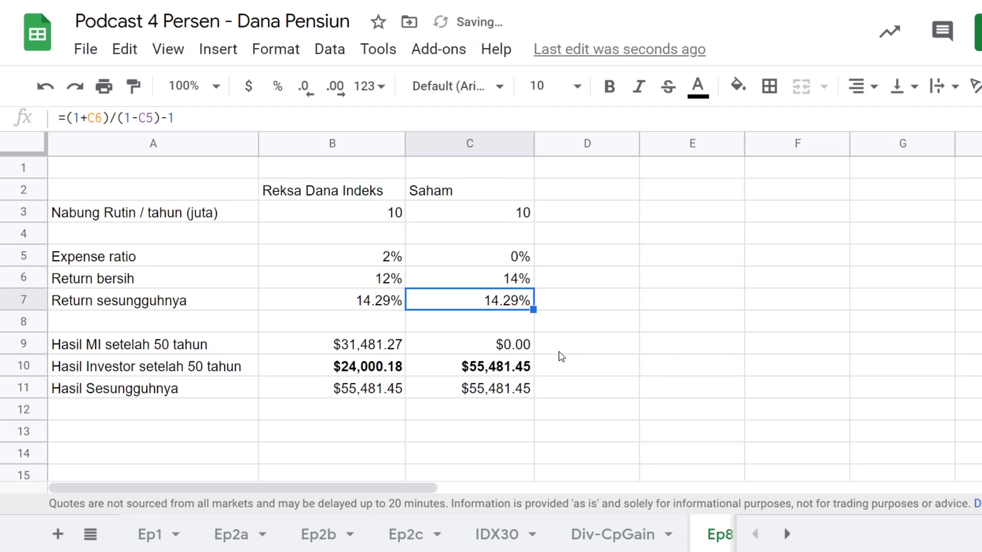
pyautogui.click(511, 388)
pyautogui.click(505, 375)
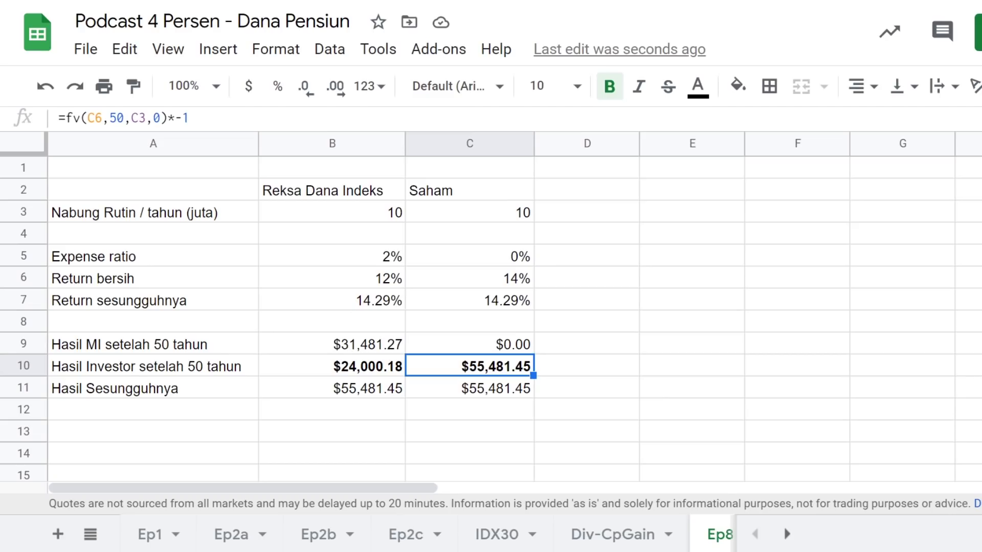
# Switch to the stock trading application to examine the IDX30 market cap list, including the GGRM and BBCA prices, and return to the spreadsheet
pyautogui.hotkey('alt', 'Tab')
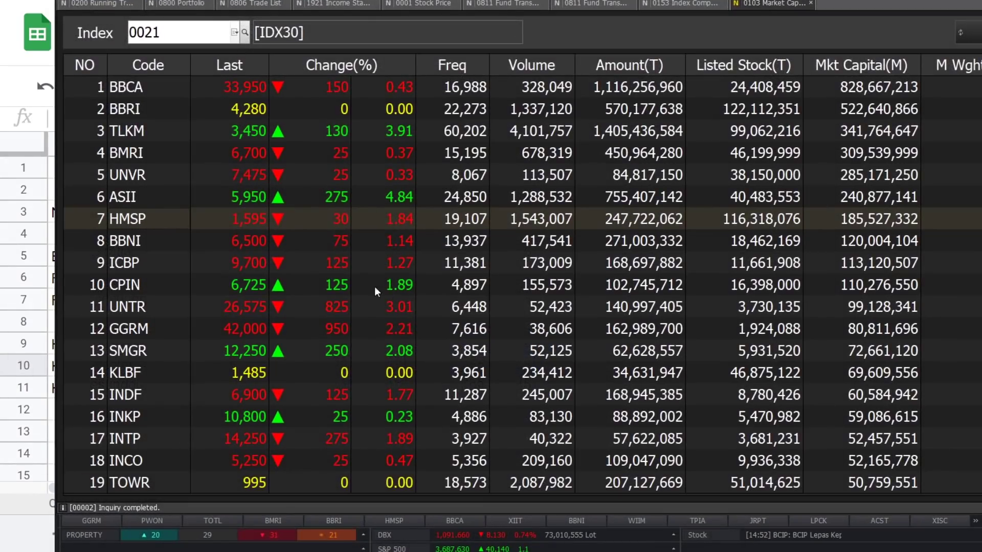
pyautogui.click(256, 332)
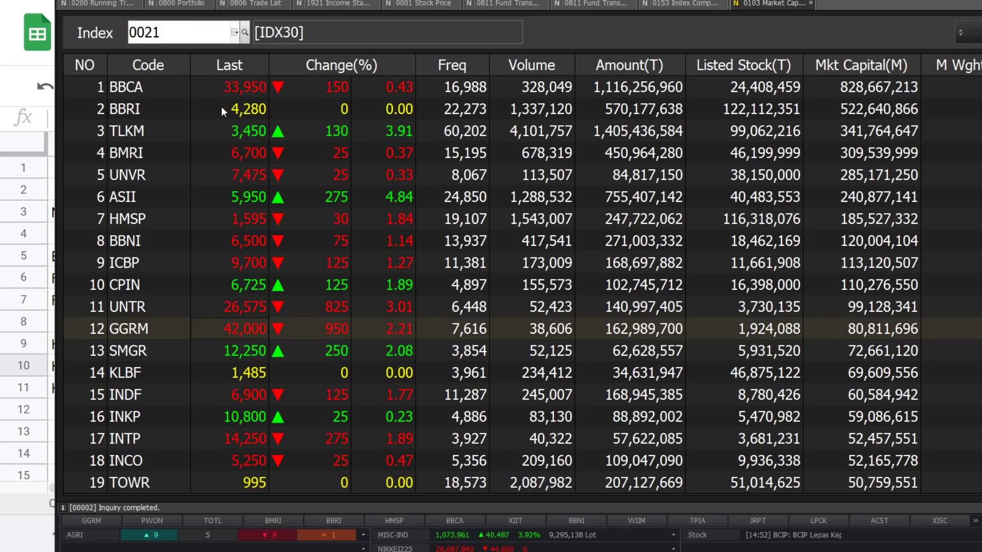
pyautogui.click(244, 96)
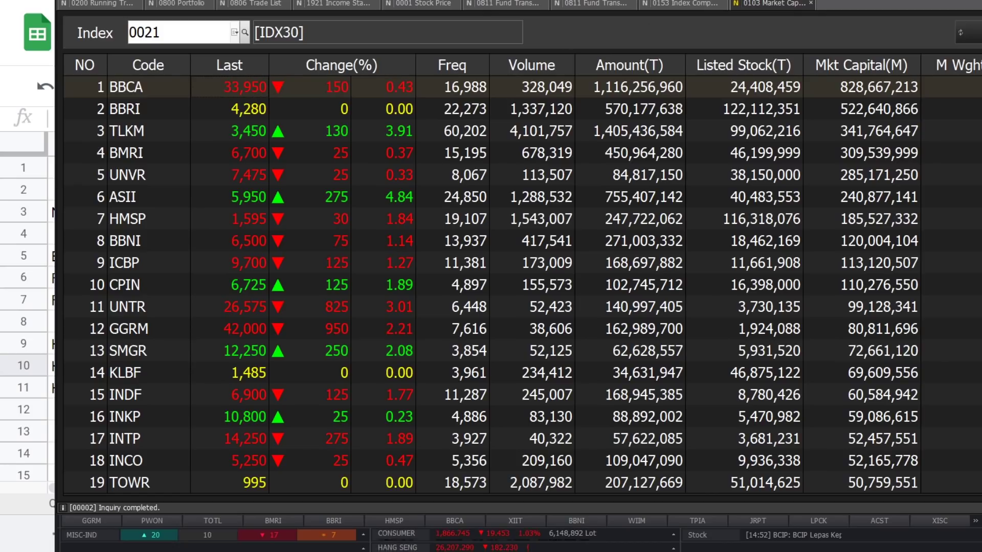
pyautogui.hotkey('alt', 'Tab')
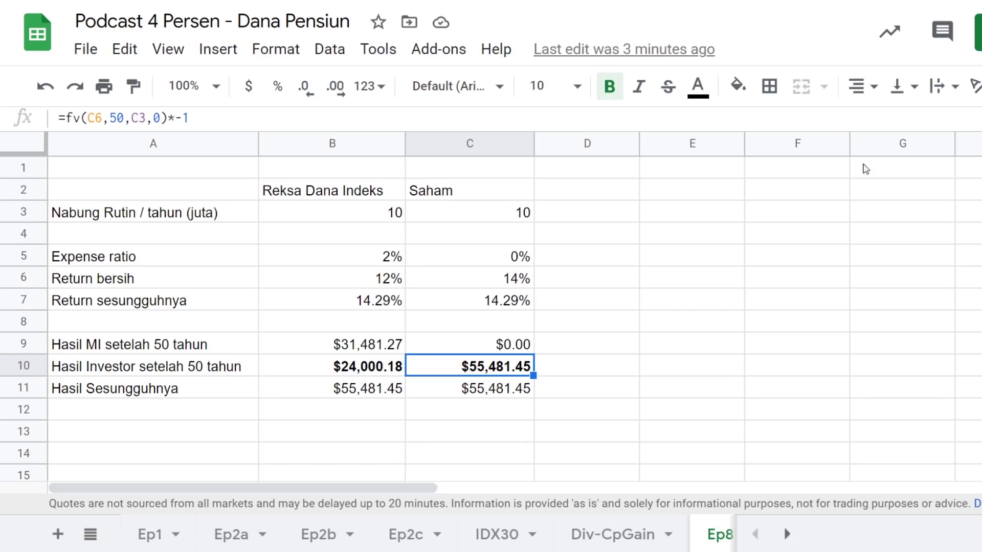
pyautogui.hotkey('alt', 'Tab')
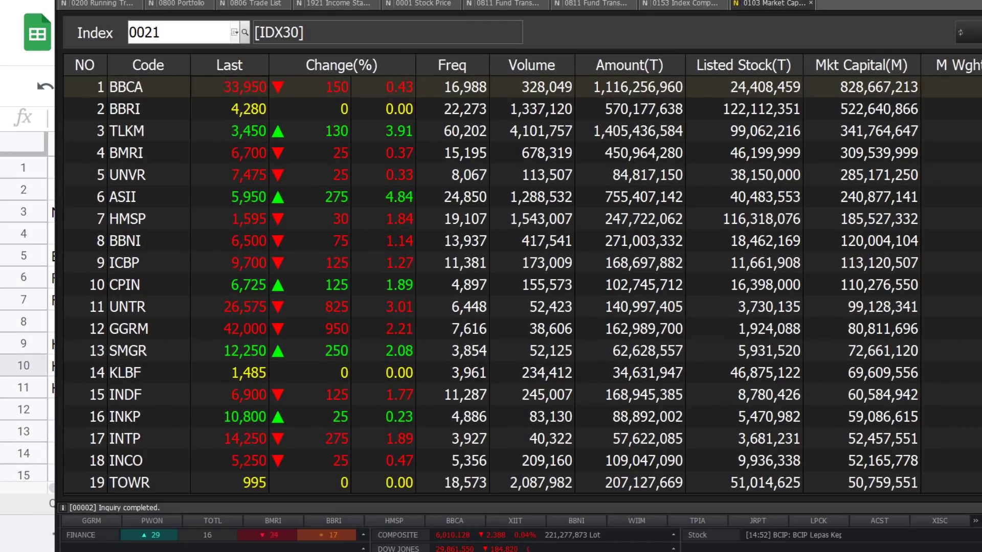
pyautogui.hotkey('alt', 'Tab')
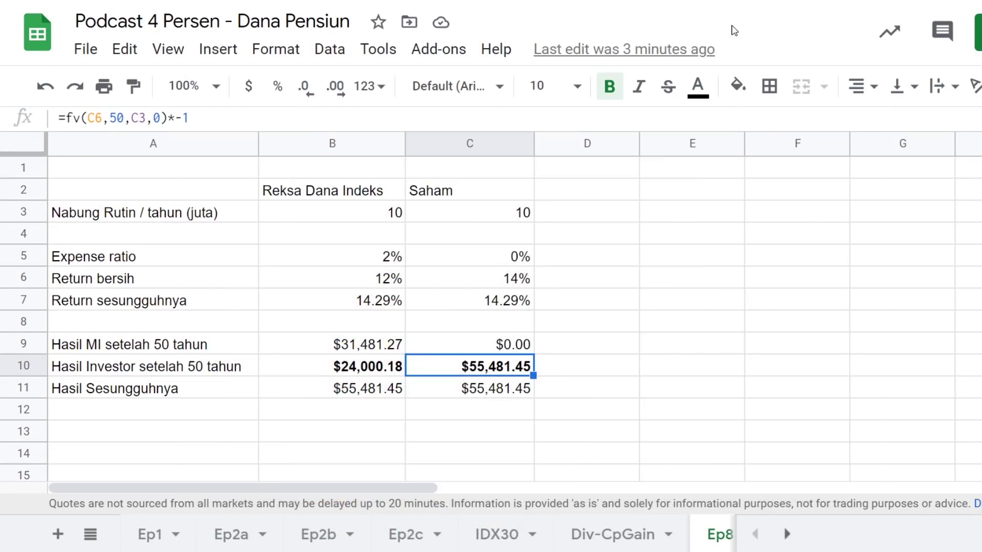